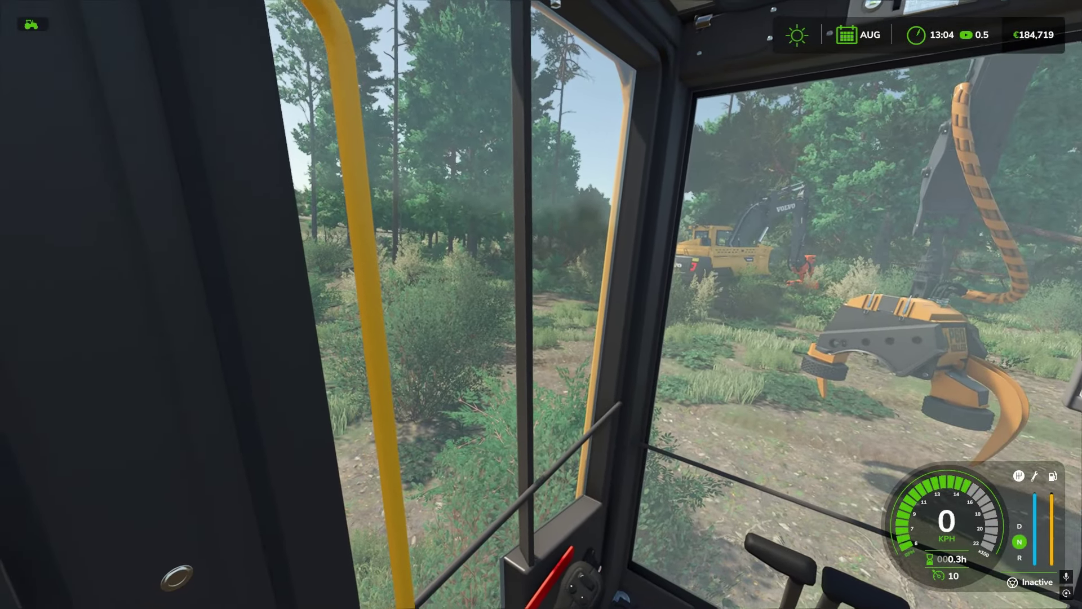
pyautogui.press('Escape')
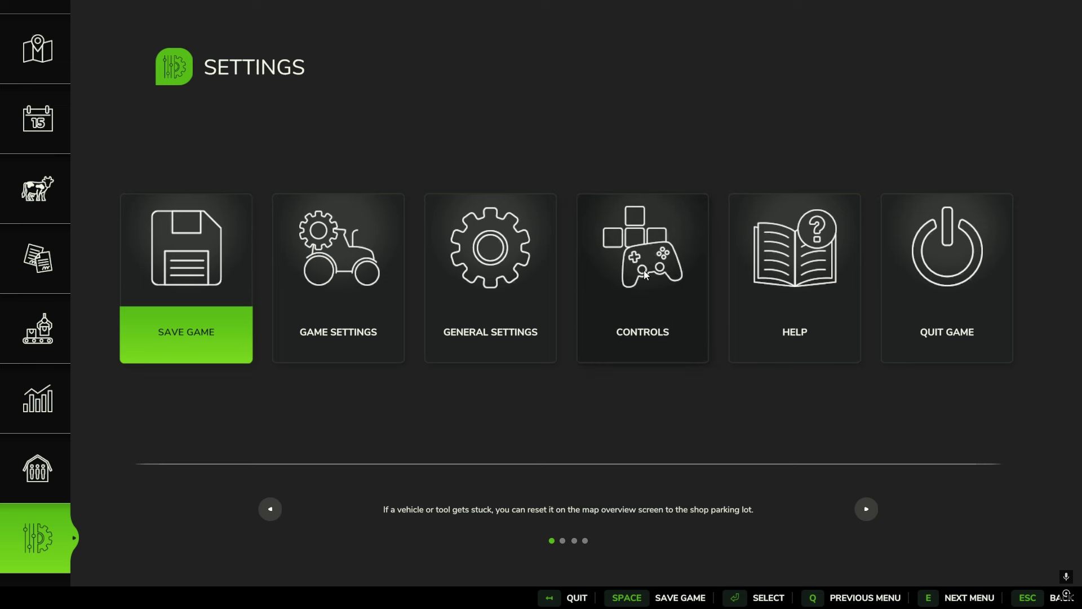
pyautogui.click(641, 286)
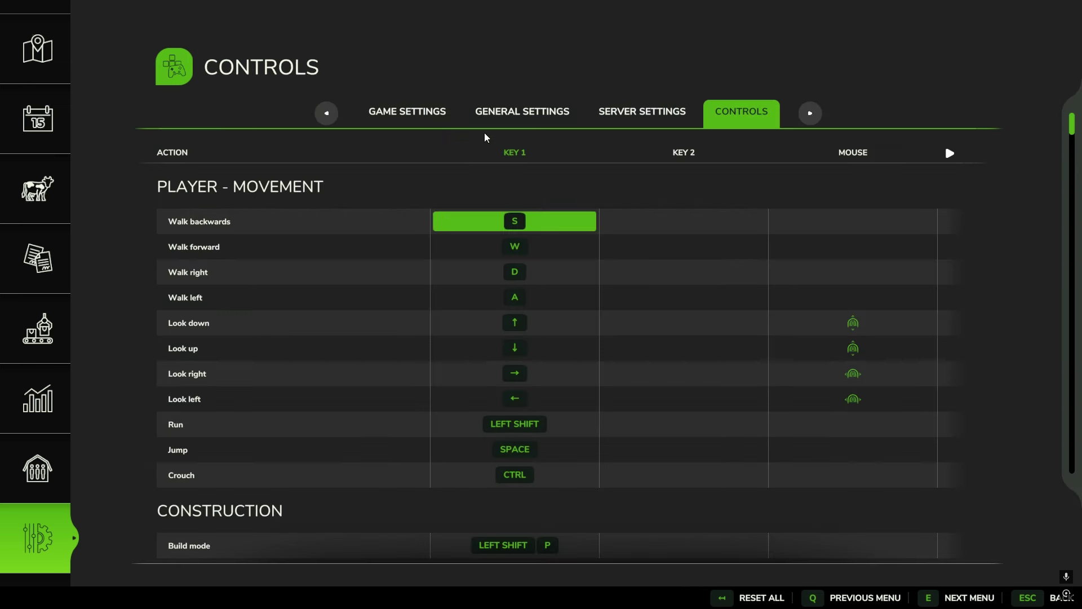
# Switch the binding columns to SimTask Farmstick and gamepad, then scroll down to the Frontloader bindings.
pyautogui.click(950, 152)
pyautogui.scroll(-20, 520, 342)
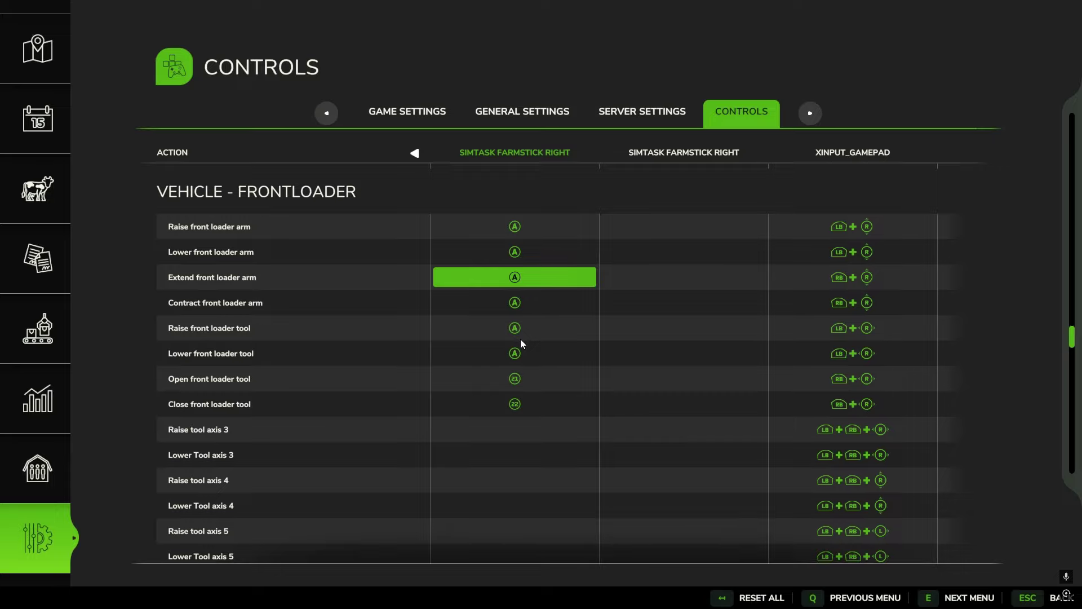
pyautogui.scroll(-3, 540, 295)
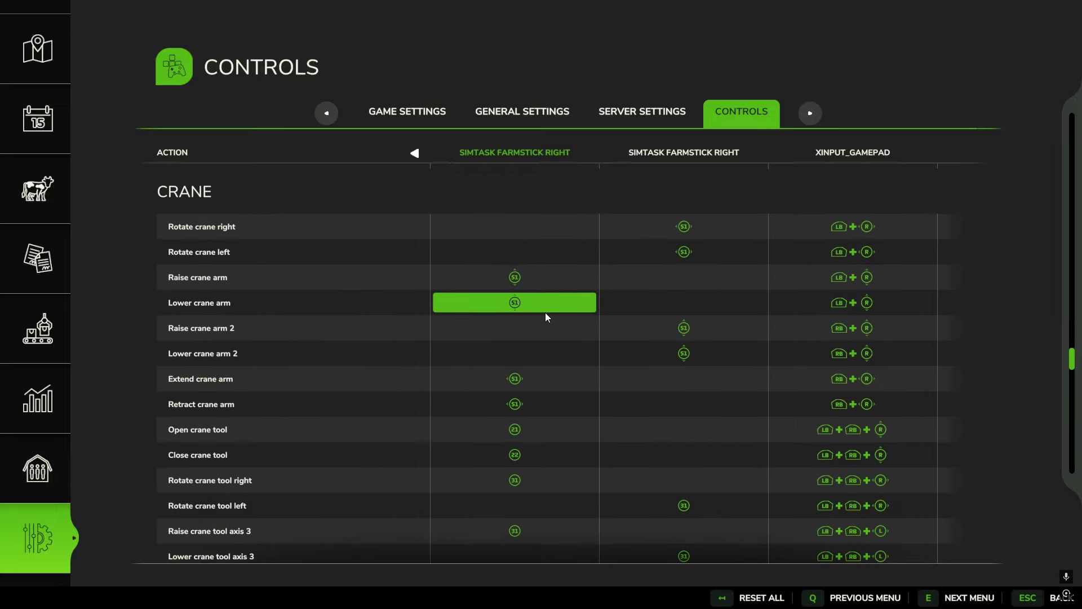
pyautogui.scroll(6, 557, 274)
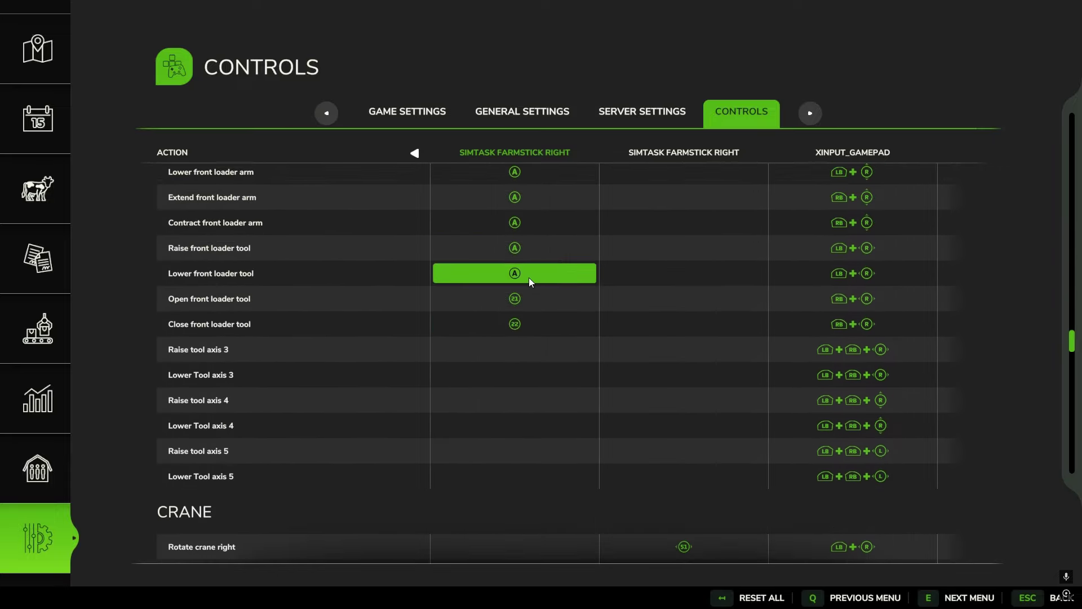
pyautogui.scroll(6, 534, 282)
pyautogui.scroll(-12, 534, 281)
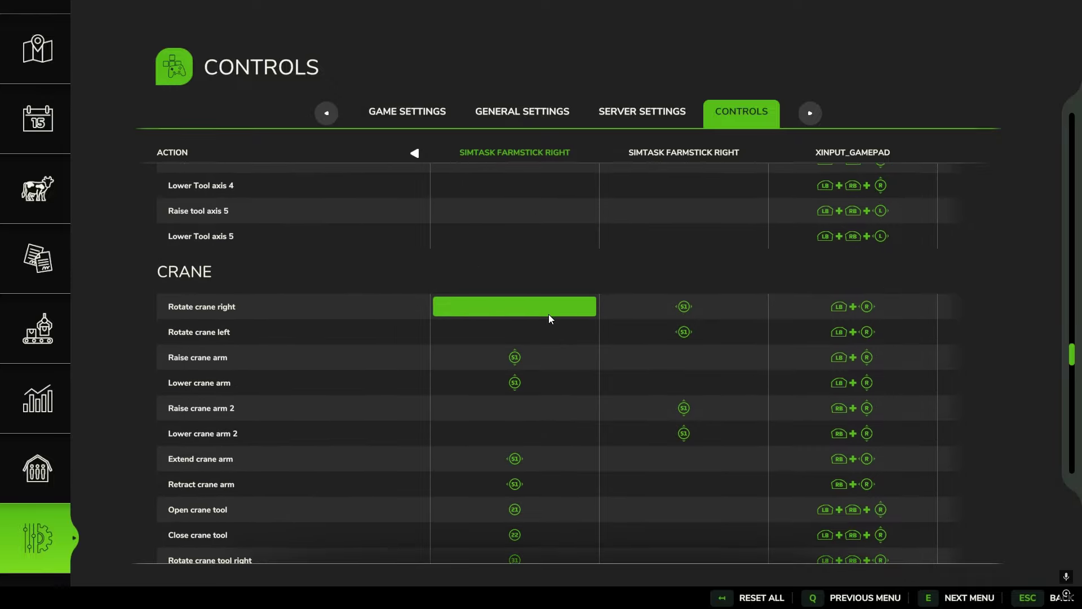
pyautogui.scroll(-3, 548, 312)
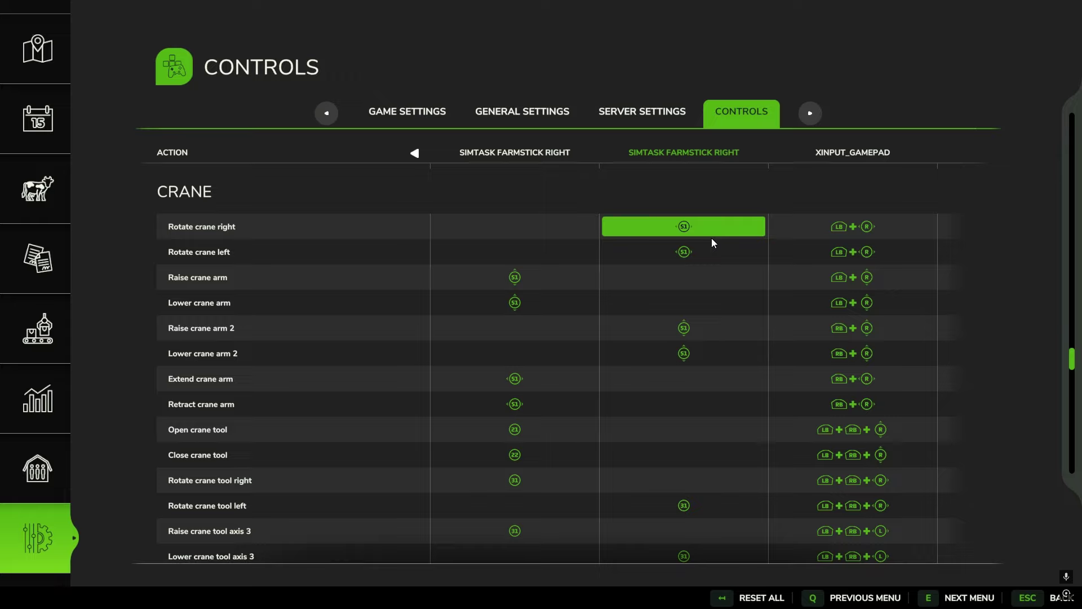
pyautogui.scroll(1, 705, 163)
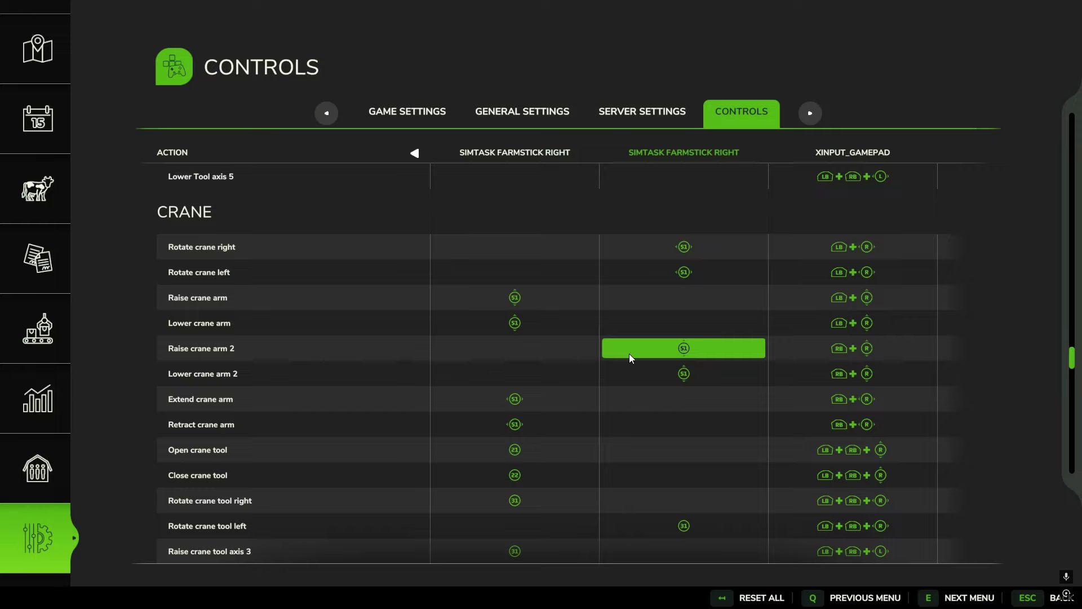
pyautogui.scroll(-3, 589, 394)
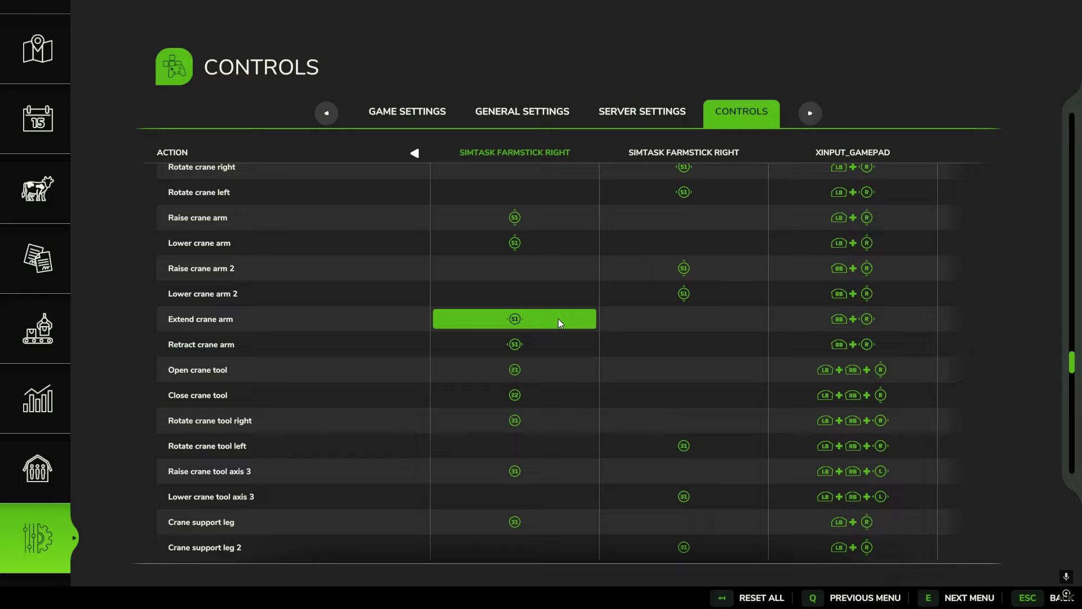
pyautogui.scroll(2, 293, 231)
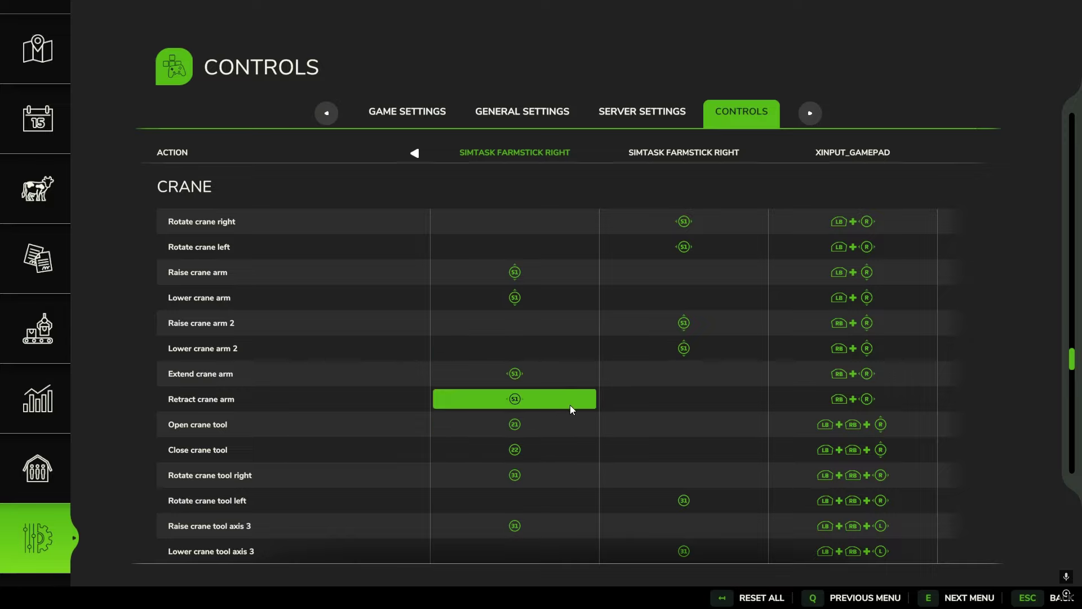
pyautogui.scroll(-2, 562, 455)
pyautogui.scroll(-1, 562, 454)
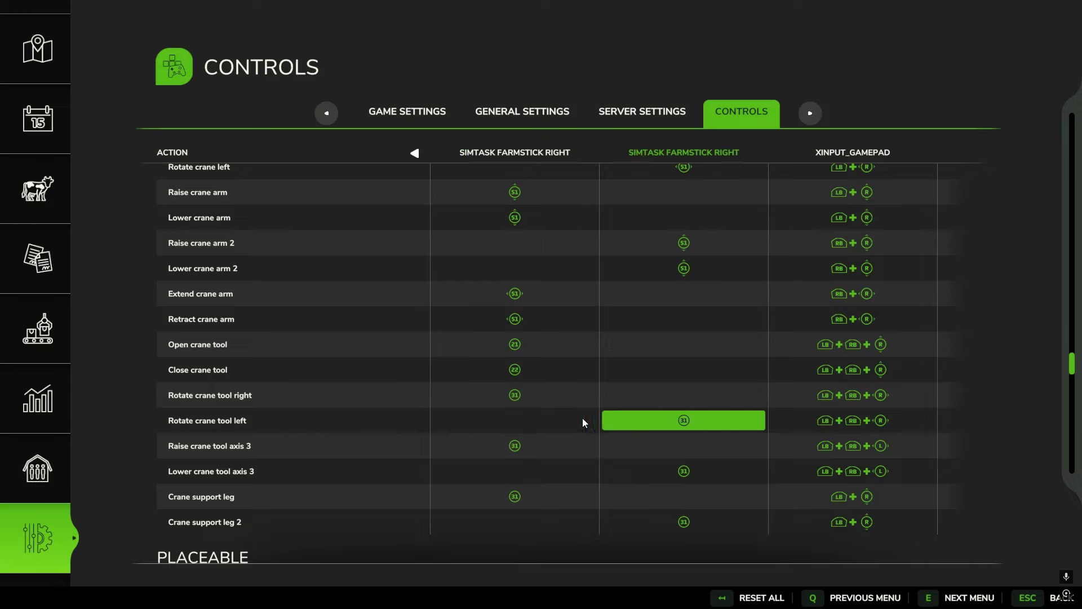
pyautogui.scroll(-3, 561, 438)
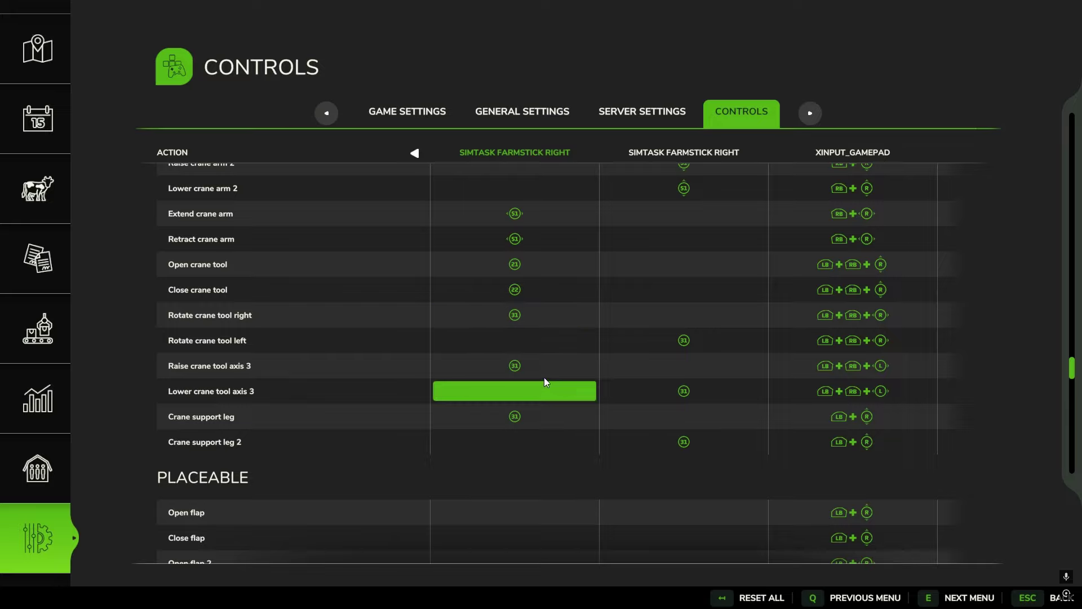
pyautogui.scroll(-5, 549, 396)
pyautogui.scroll(-12, 524, 383)
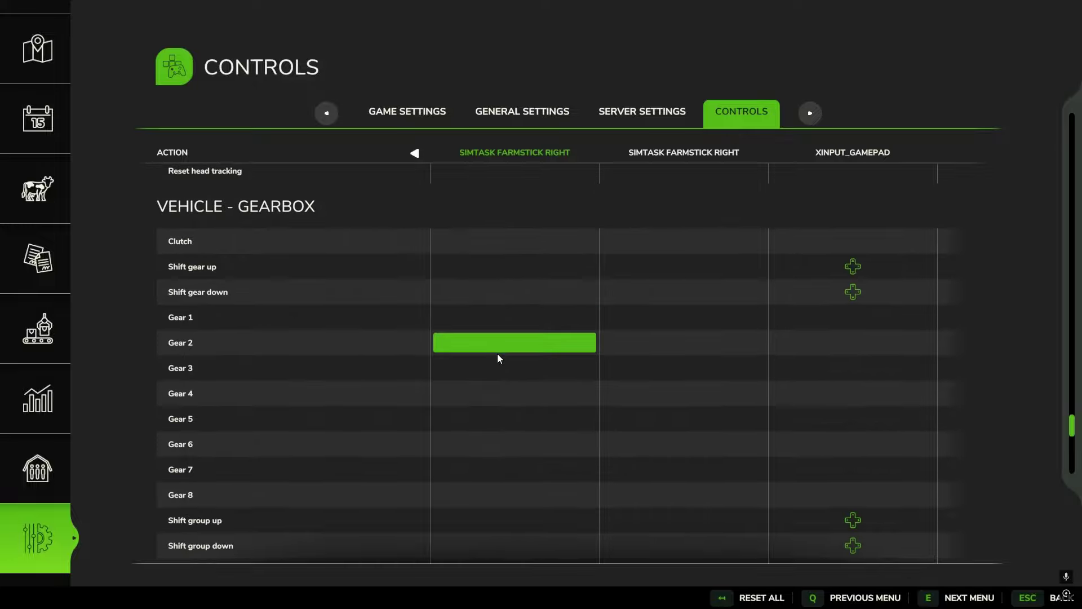
pyautogui.scroll(-7, 502, 361)
pyautogui.scroll(-5, 507, 366)
pyautogui.scroll(6, 510, 367)
pyautogui.scroll(15, 509, 355)
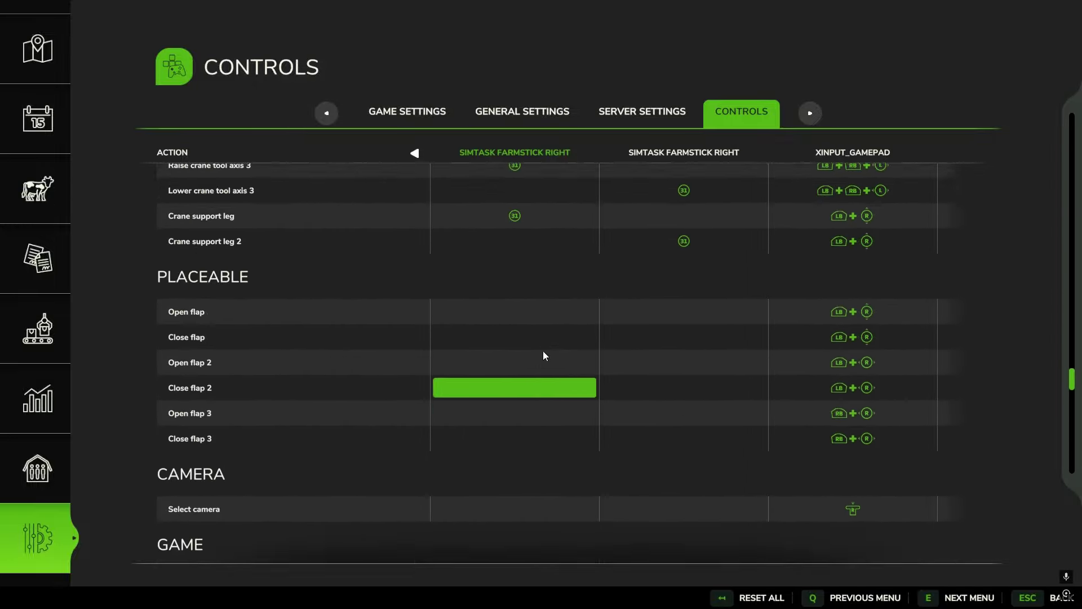
pyautogui.scroll(-15, 451, 322)
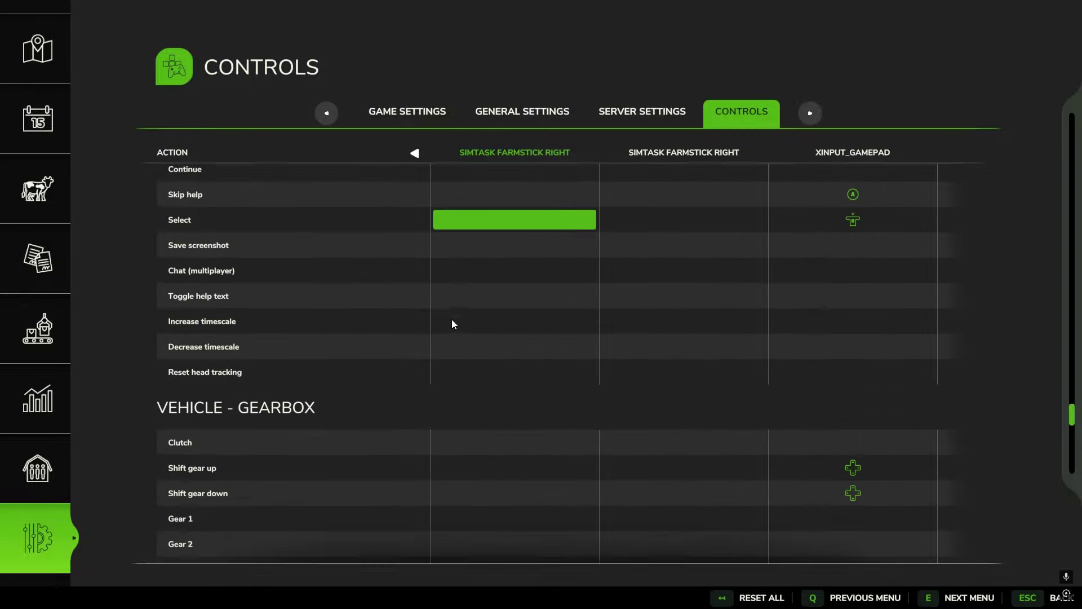
# Scroll back up through the Farmstick Right harvester bindings, then exit the menus to the cab view.
pyautogui.scroll(8, 445, 330)
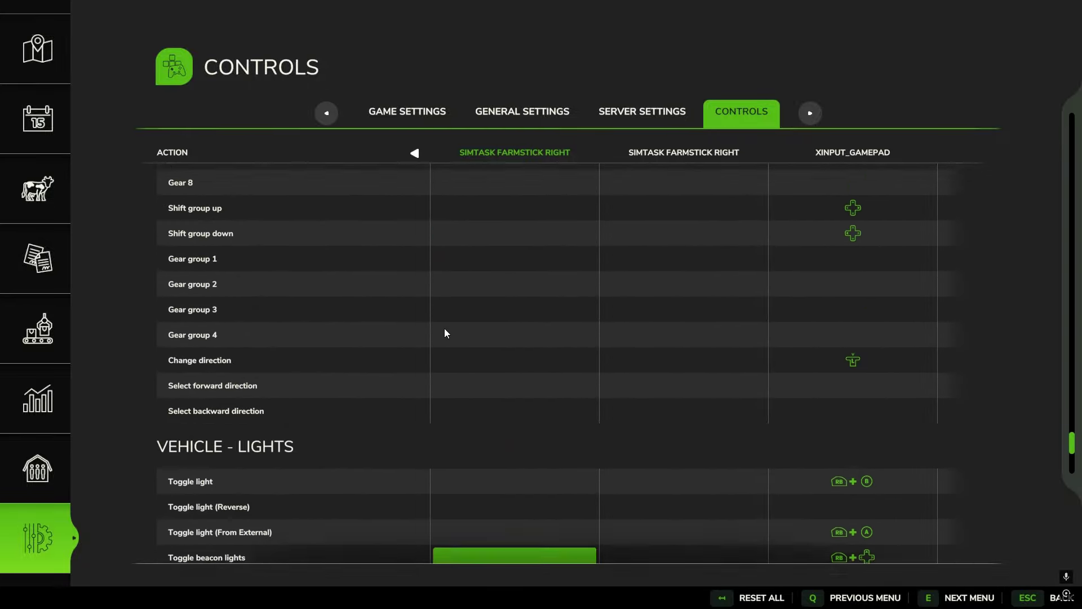
pyautogui.scroll(5, 439, 326)
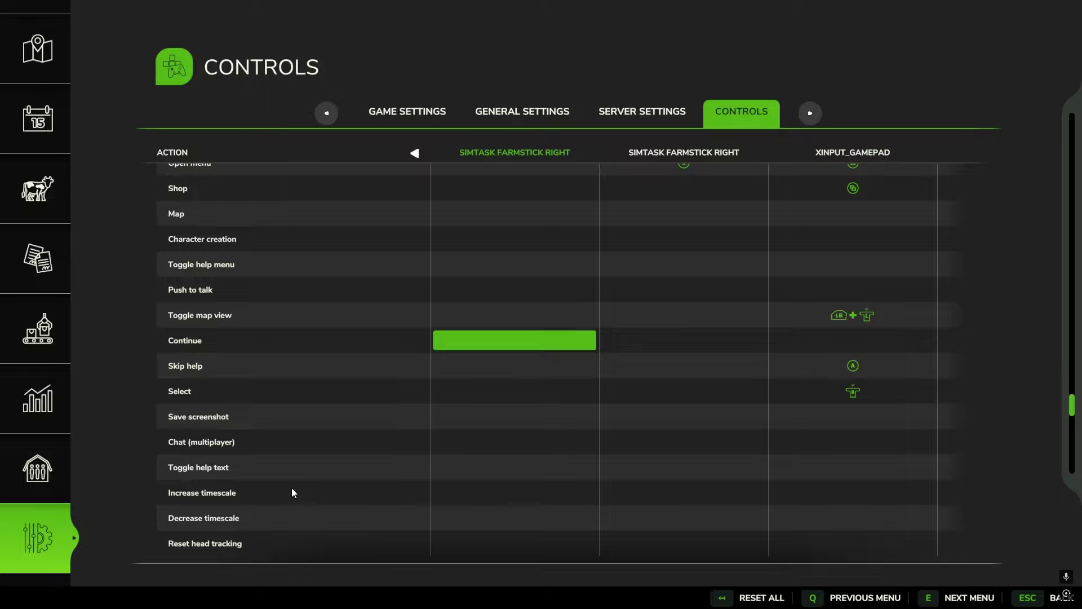
pyautogui.scroll(10, 324, 401)
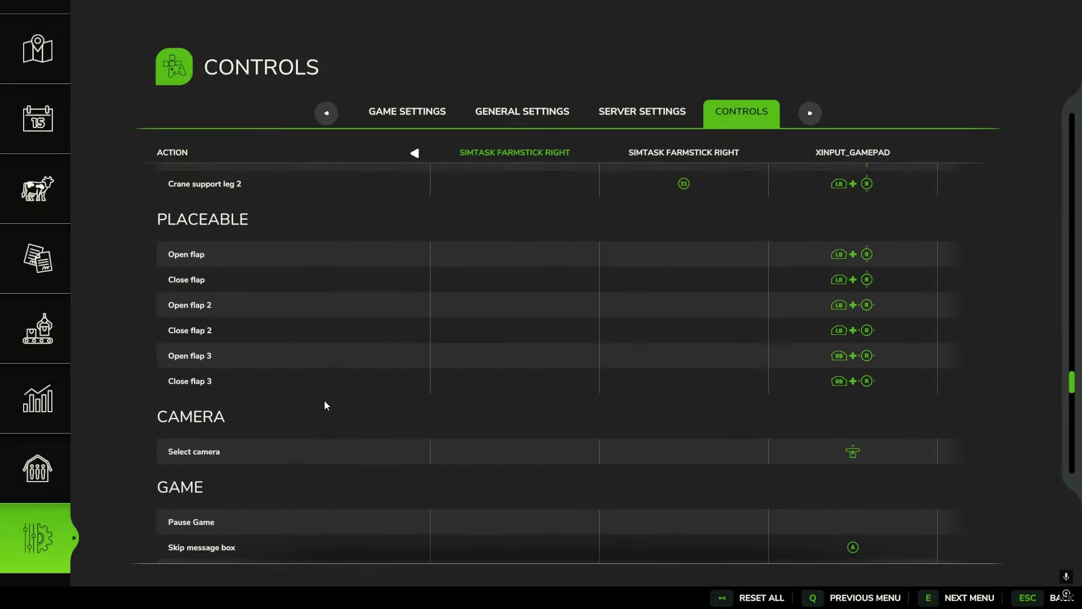
pyautogui.scroll(10, 340, 392)
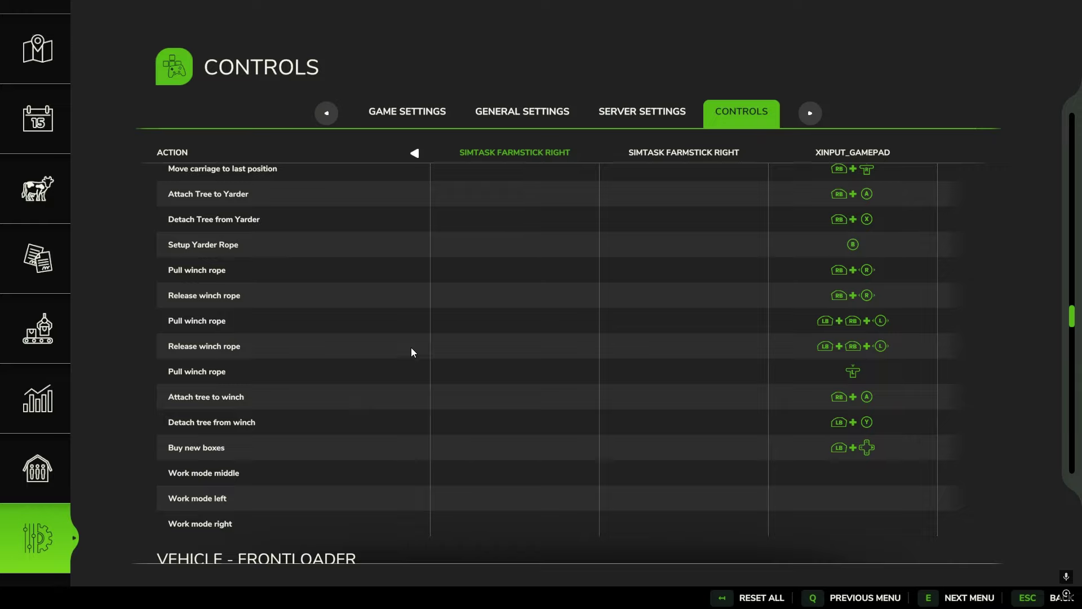
pyautogui.scroll(5, 558, 355)
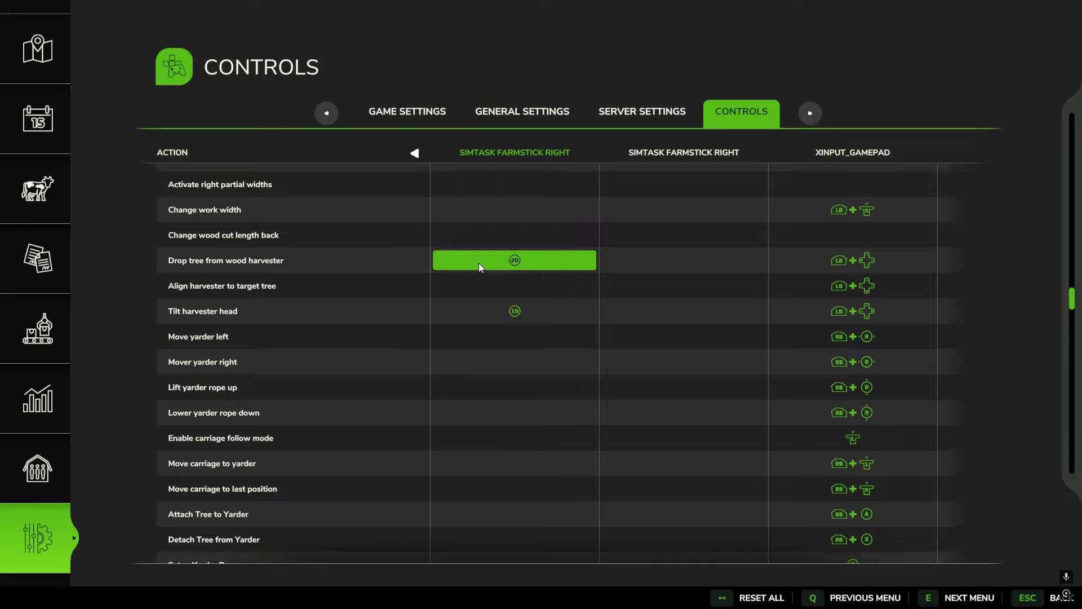
pyautogui.scroll(10, 478, 262)
pyautogui.scroll(5, 529, 250)
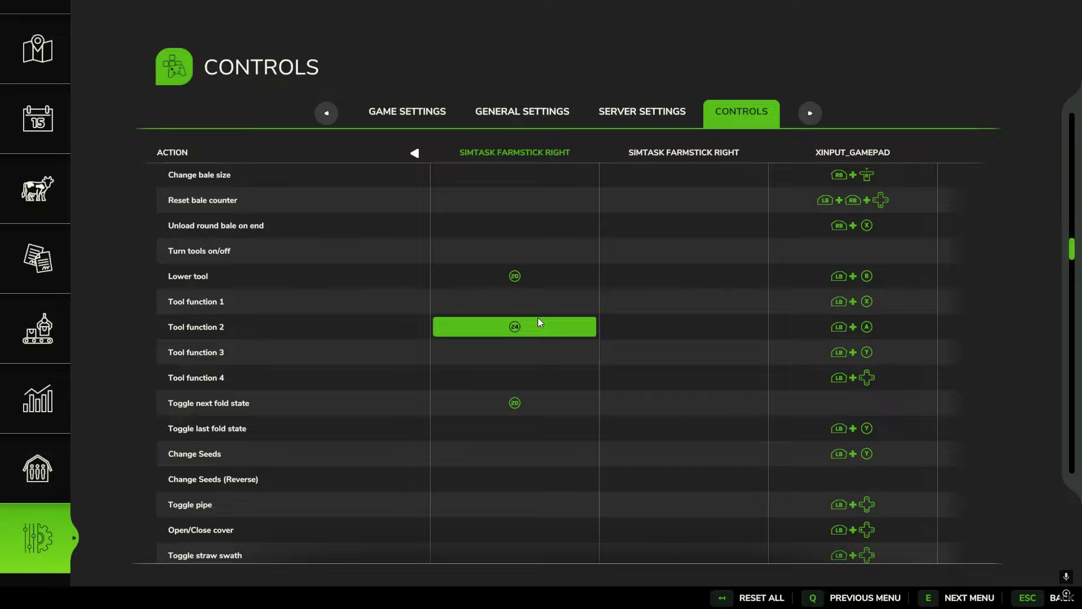
pyautogui.scroll(1, 526, 200)
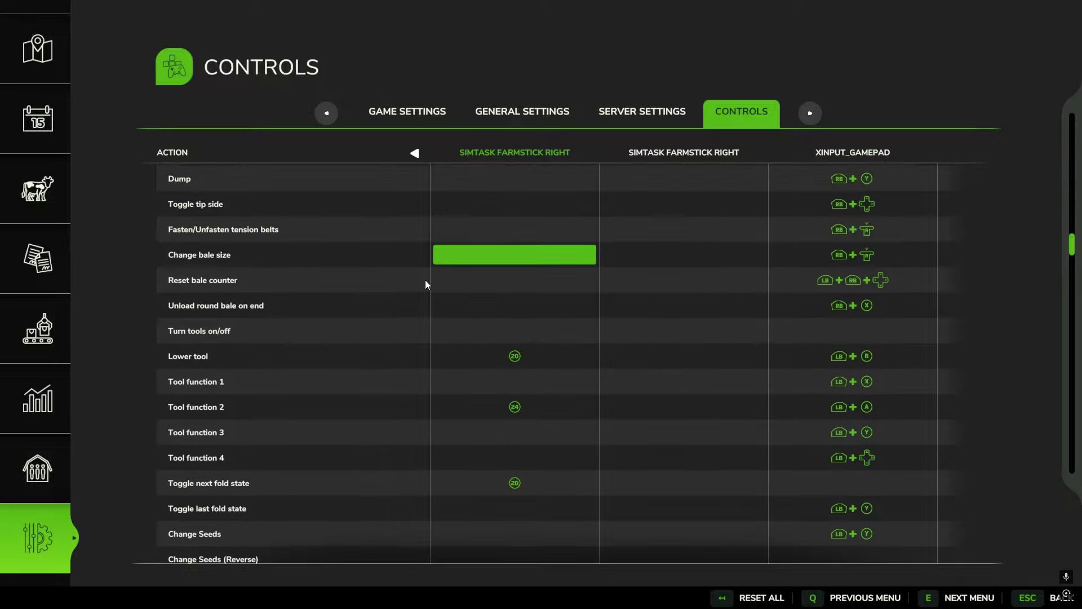
pyautogui.scroll(10, 414, 253)
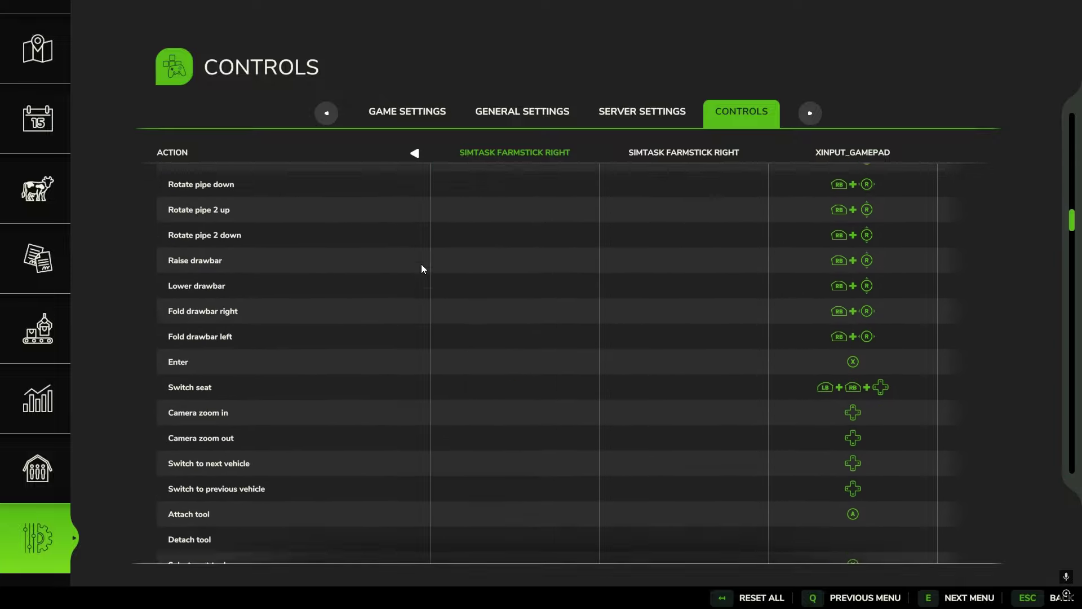
pyautogui.scroll(15, 420, 269)
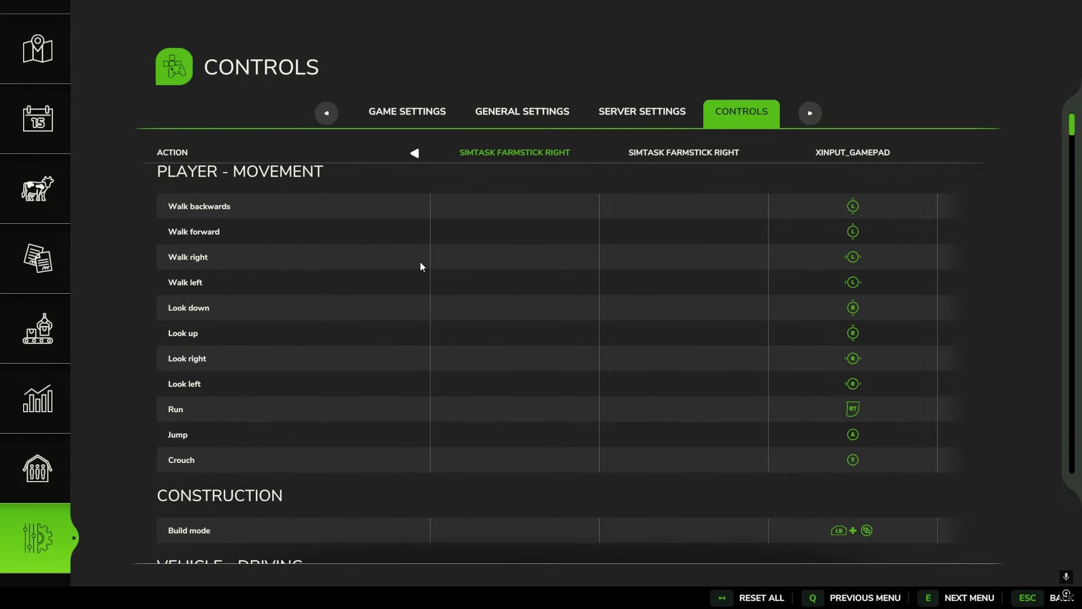
pyautogui.press('Escape')
pyautogui.press('Escape')
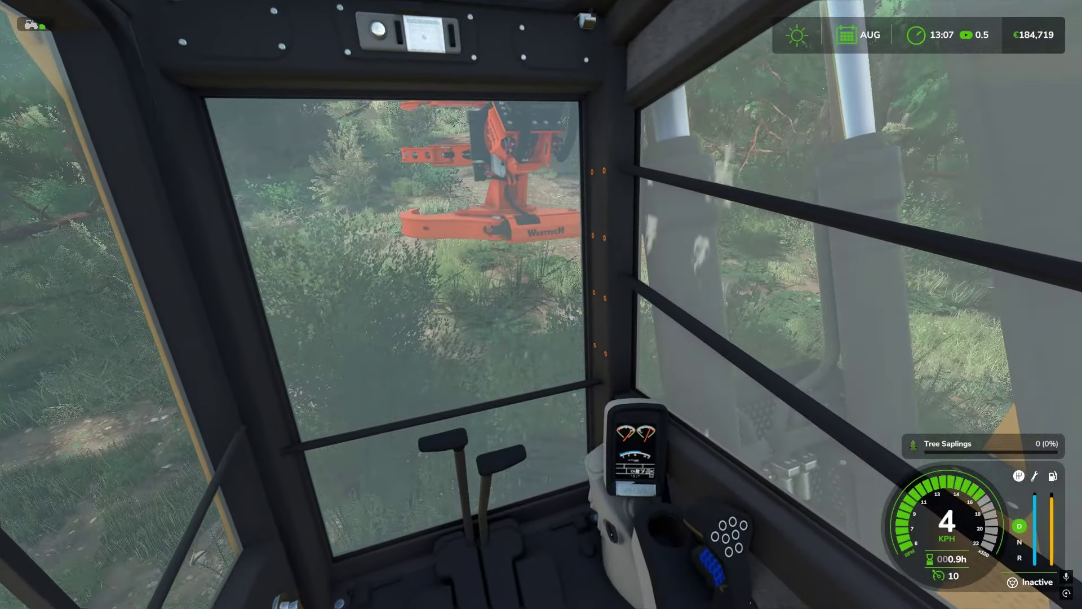
pyautogui.press('s')
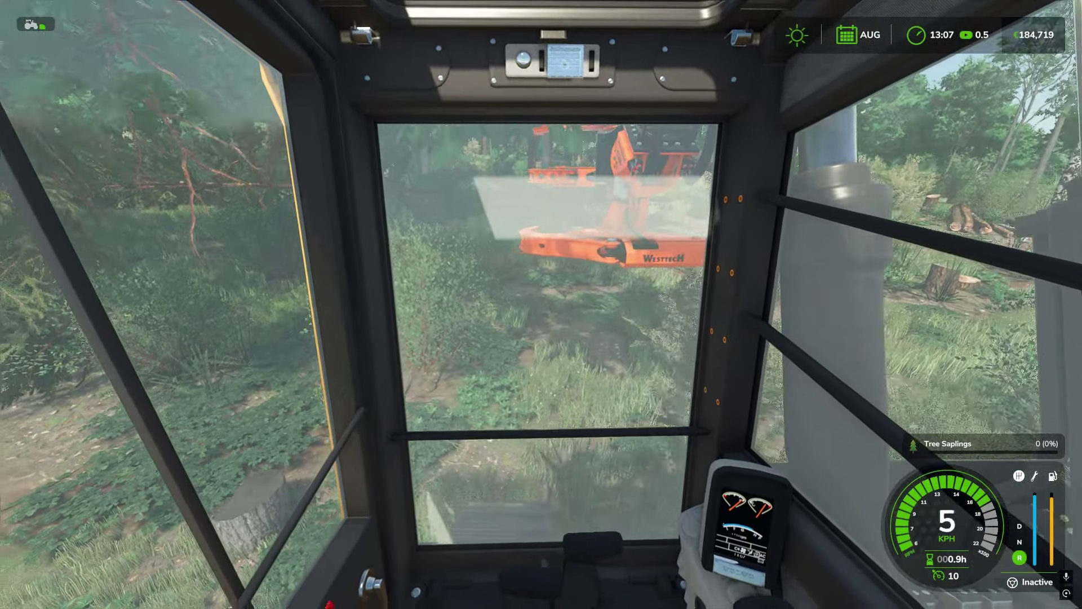
# Drive the forestry harvester forward across the clearing to the trees.
pyautogui.press('w')
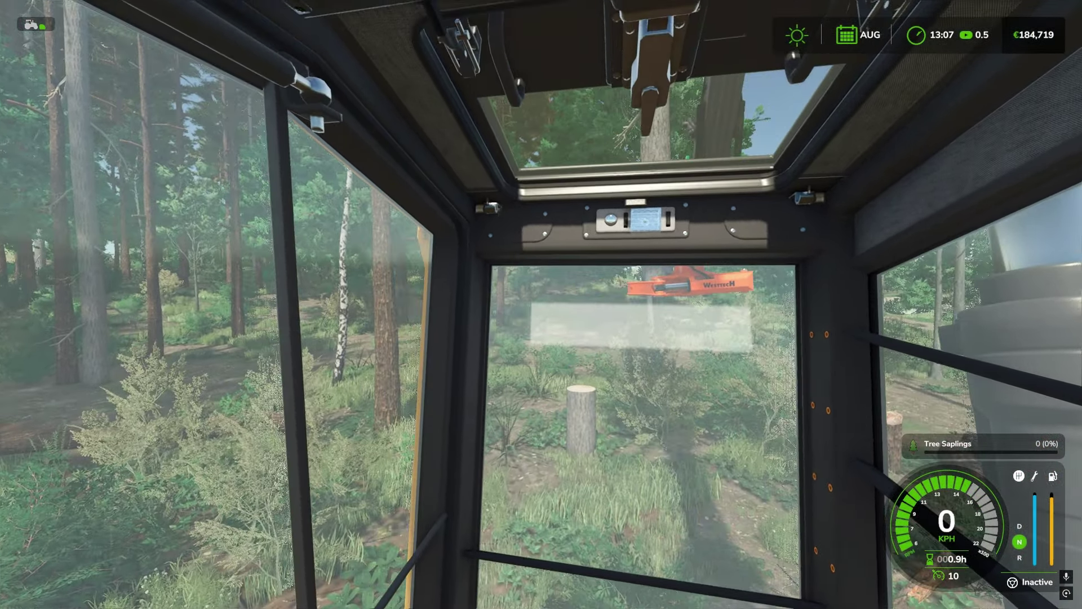
# Drive forward, back up, then advance again until the harvester head rests against another trunk.
pyautogui.press('w')
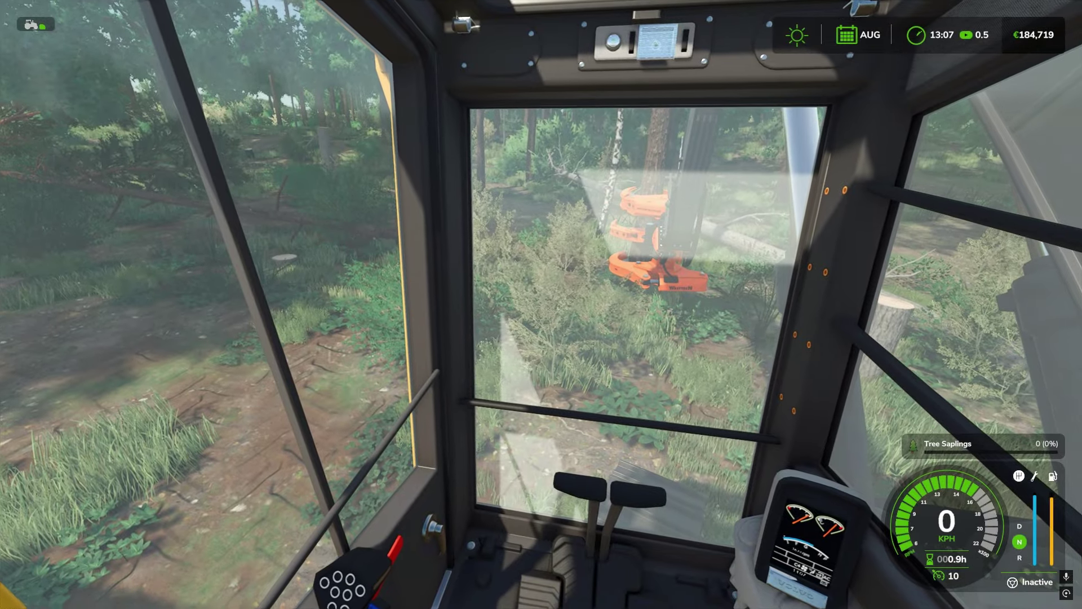
pyautogui.press('w')
pyautogui.press('s')
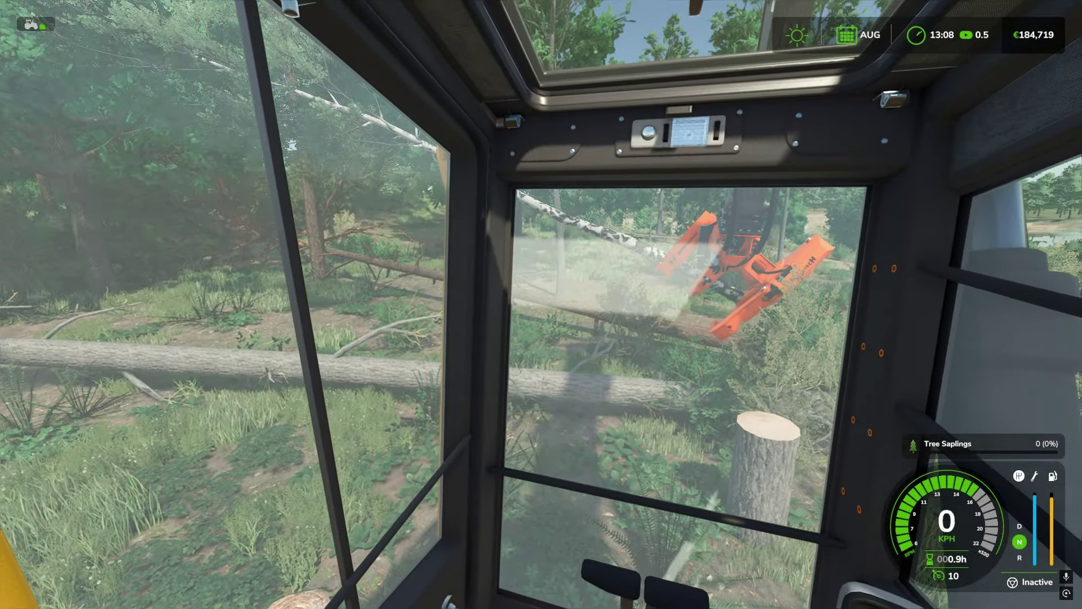
pyautogui.press('s')
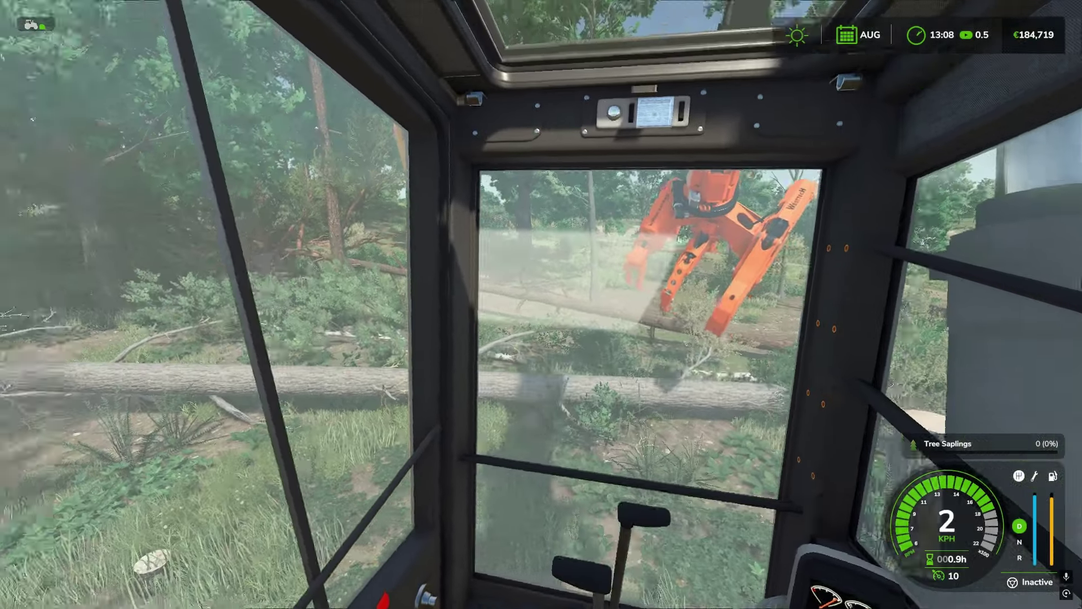
pyautogui.press('w')
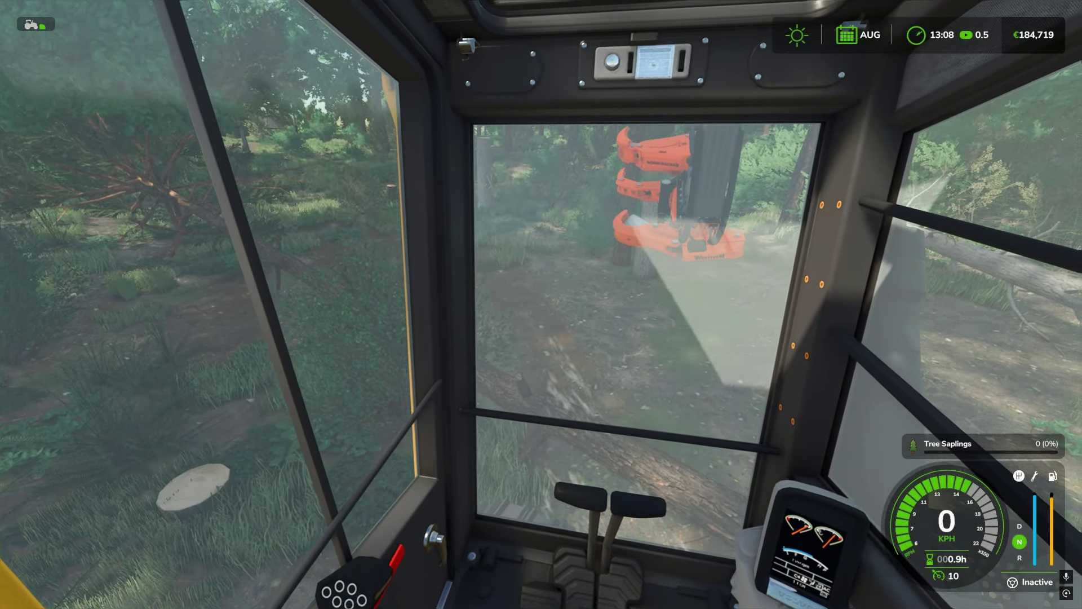
pyautogui.press('Escape')
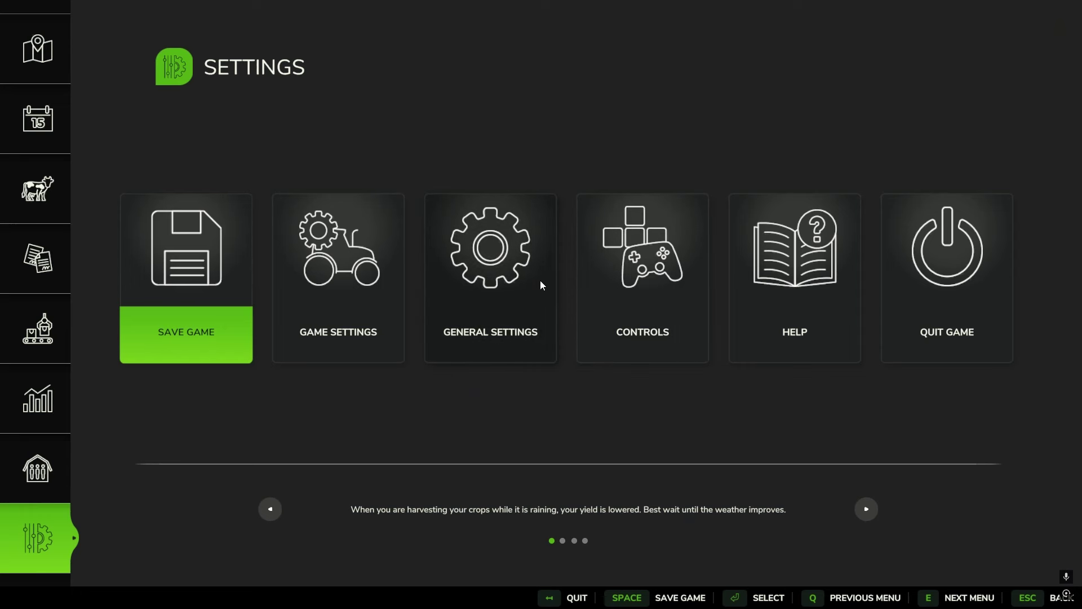
pyautogui.click(611, 290)
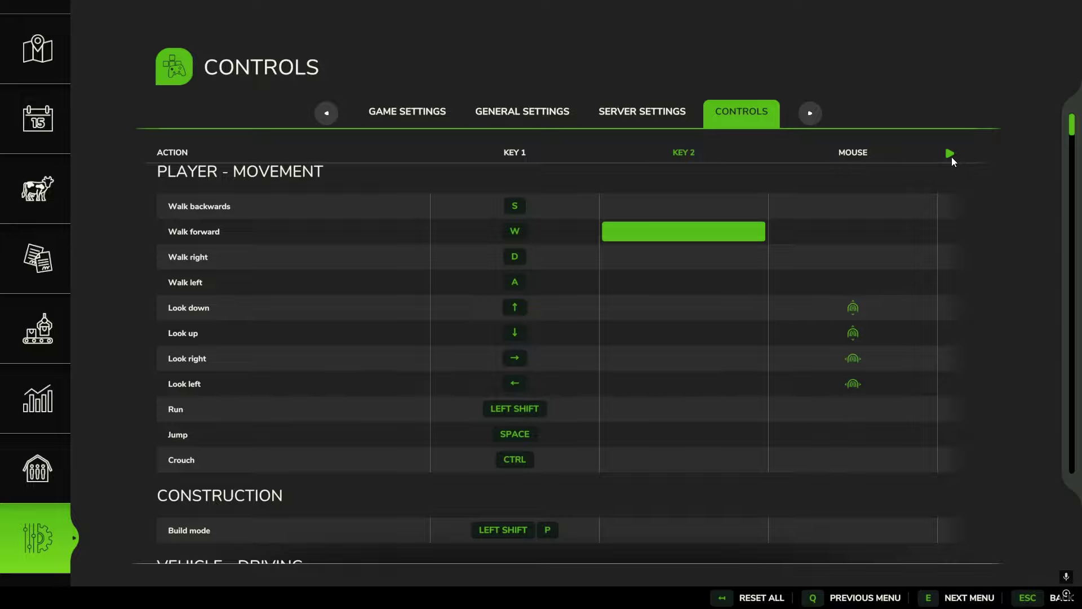
pyautogui.click(950, 154)
pyautogui.click(951, 154)
pyautogui.click(950, 154)
pyautogui.scroll(-15, 539, 326)
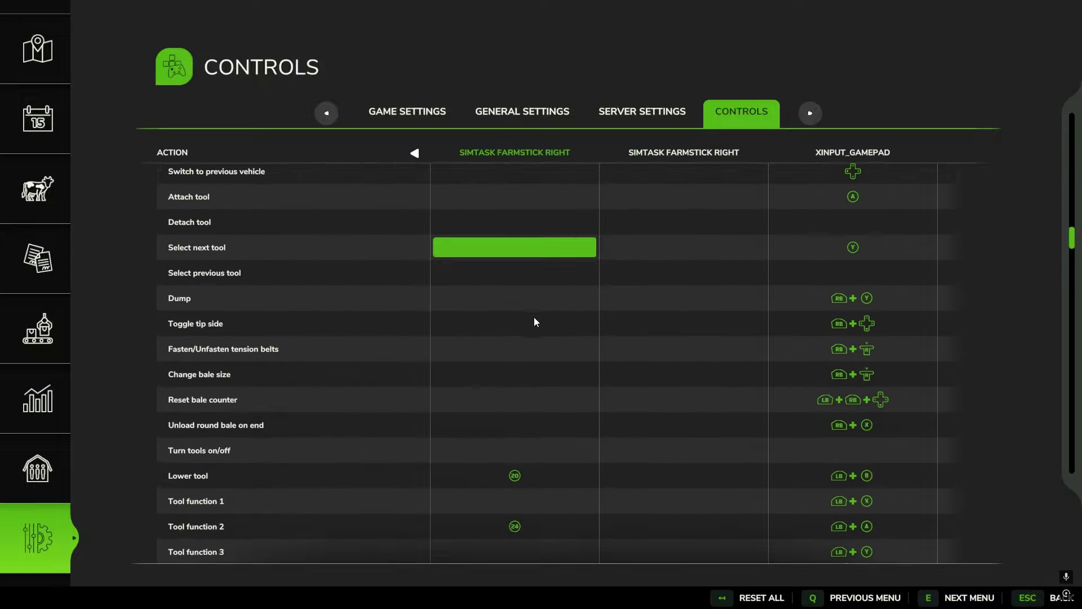
pyautogui.scroll(-20, 545, 325)
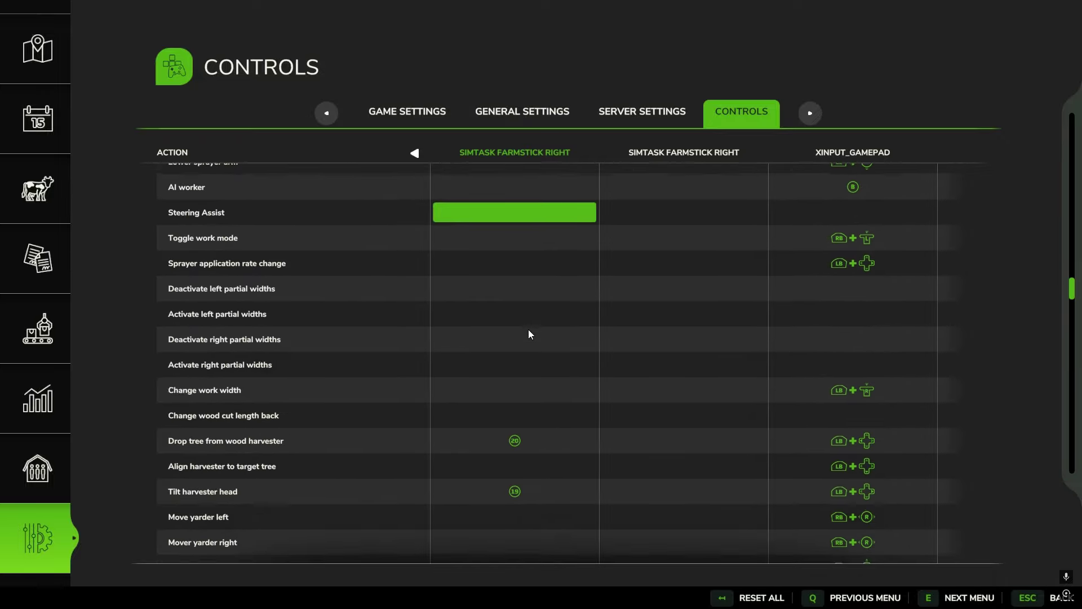
pyautogui.scroll(-20, 527, 426)
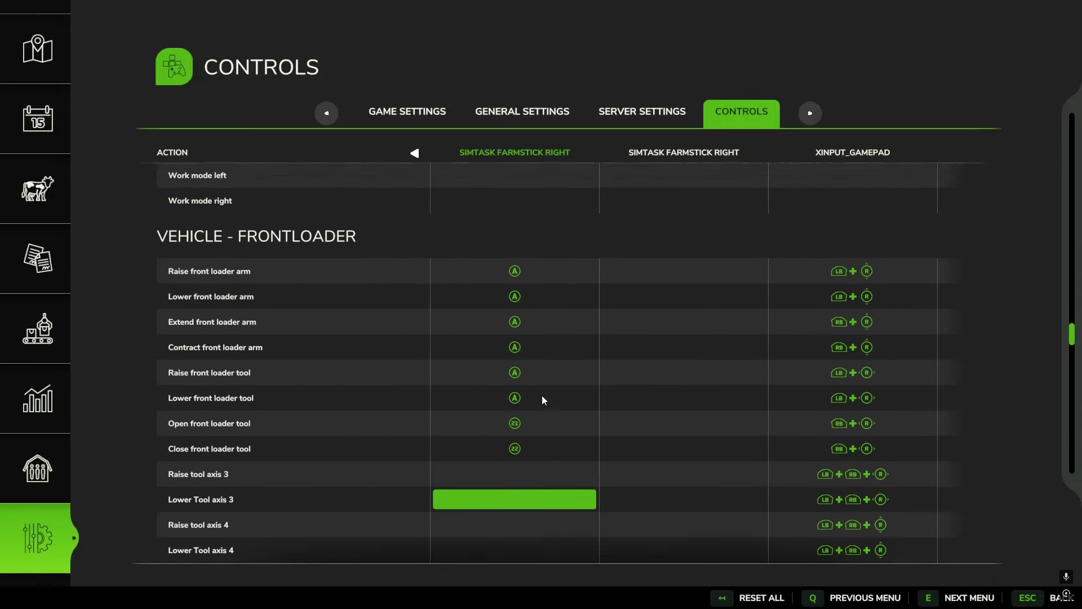
pyautogui.scroll(-10, 542, 395)
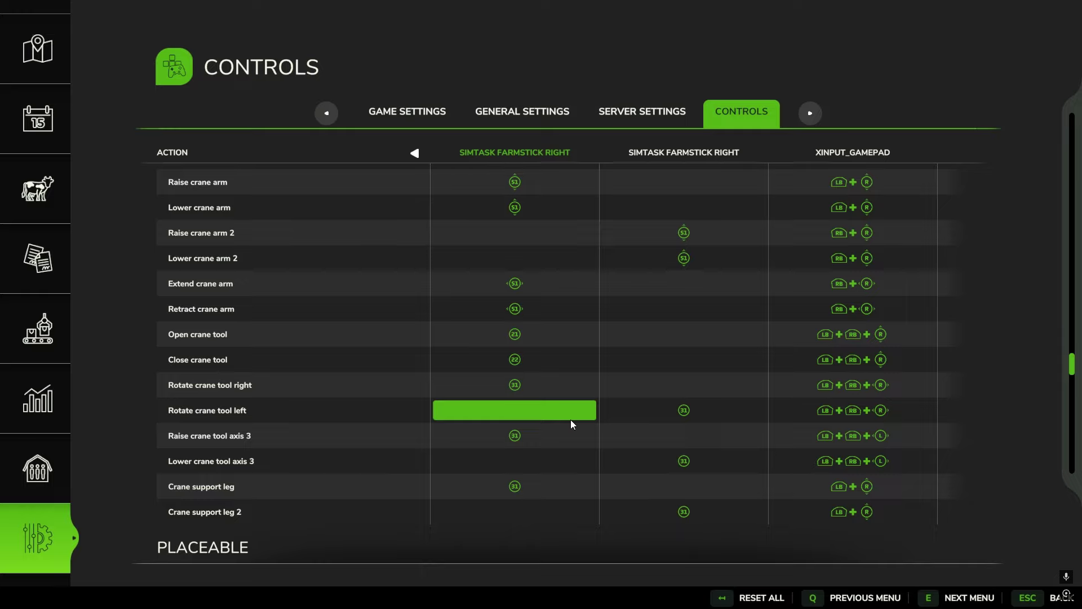
pyautogui.scroll(3, 479, 346)
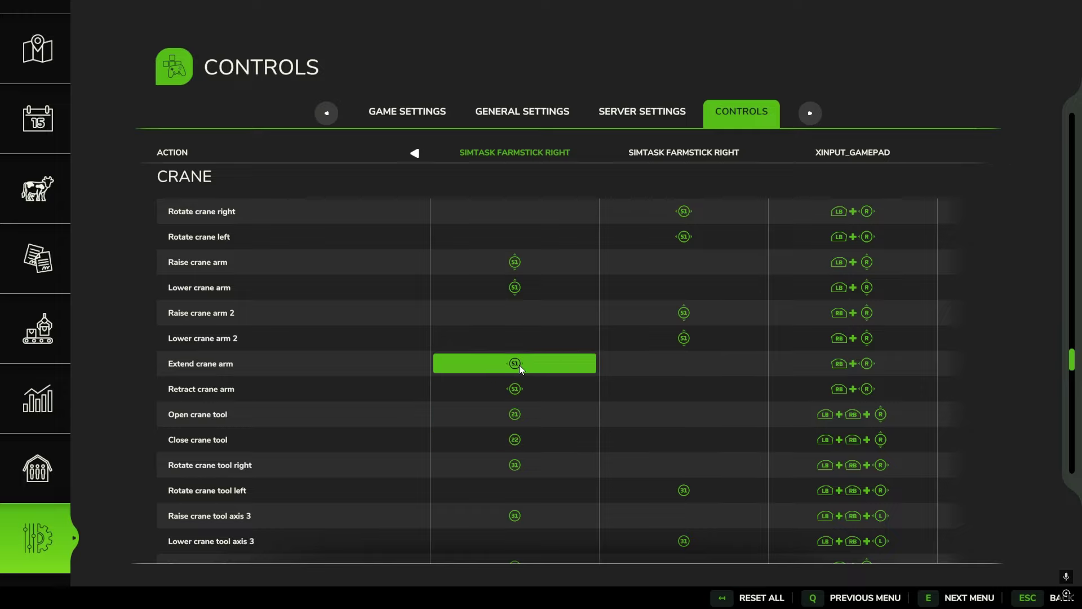
pyautogui.scroll(-5, 560, 444)
pyautogui.scroll(3, 556, 425)
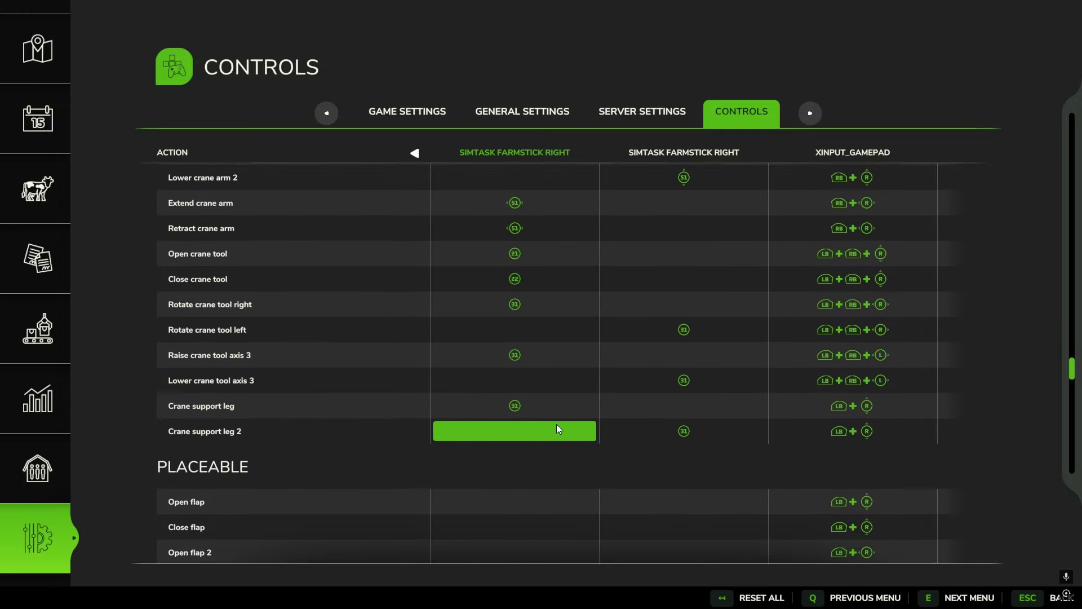